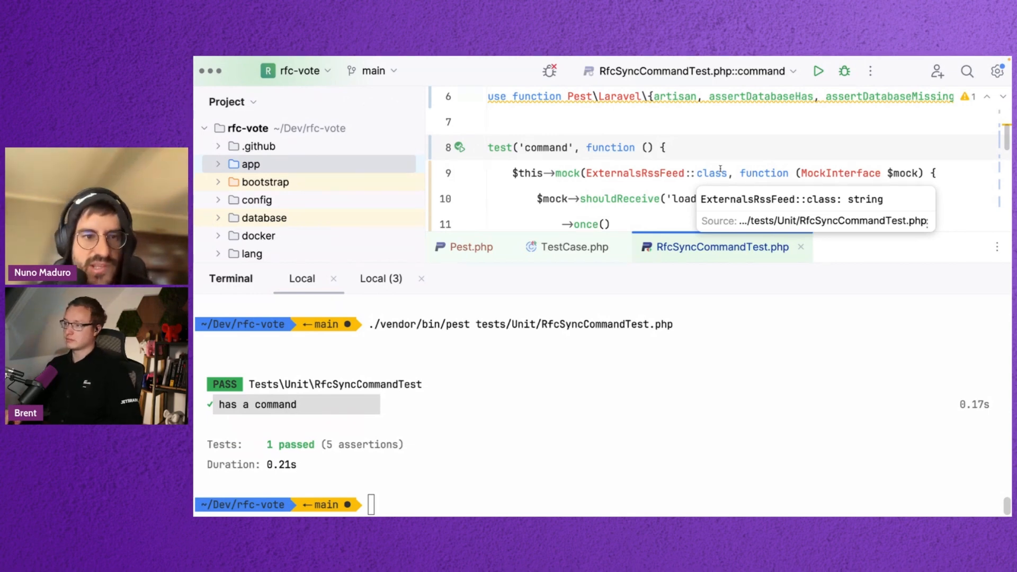
- Copy the drift plugin's composer require line from the Pest Migrating from PHPUnit guide in Chrome
key("alt+F12")
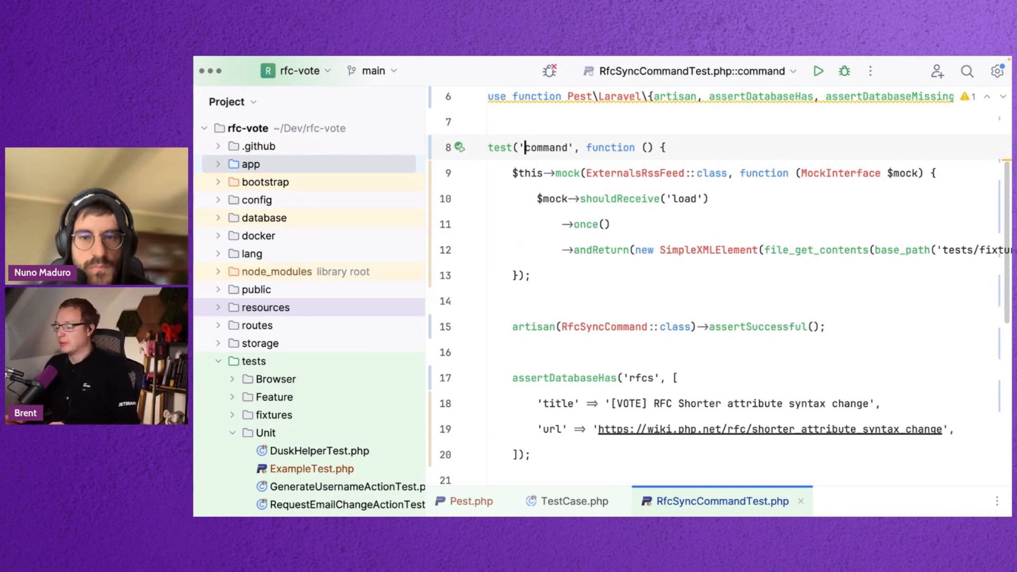
key("super+Tab")
key("ctrl+shift+Tab")
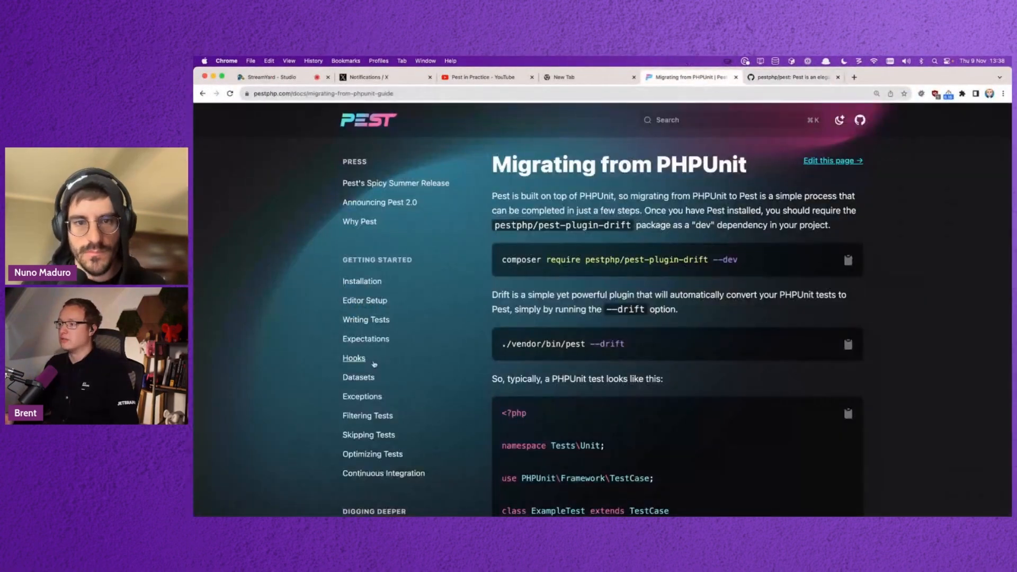
triple_click(671, 260)
key("super+Tab")
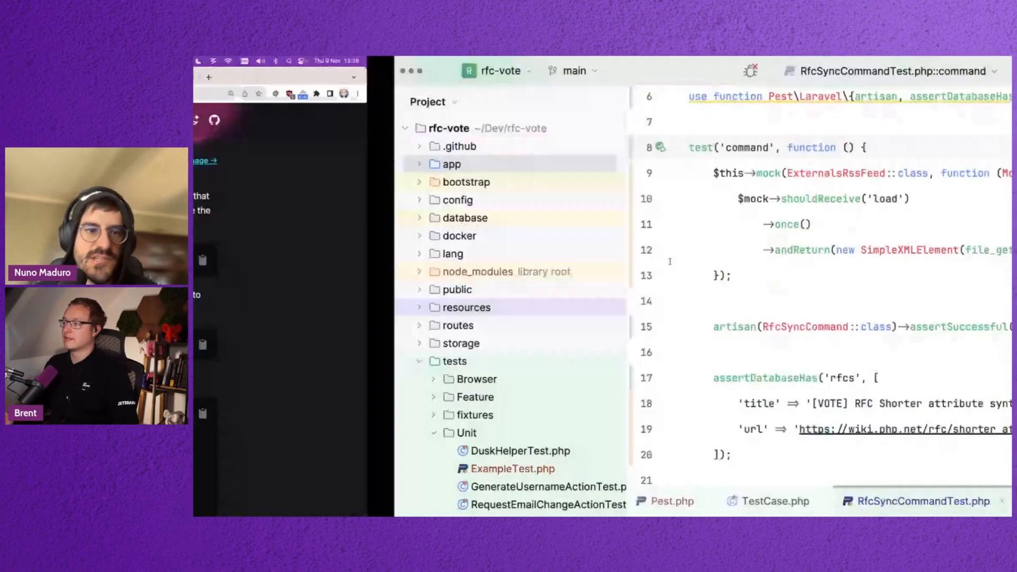
- Check git status, stage all changes and commit them on main with the message 'wip'
key("alt+F12")
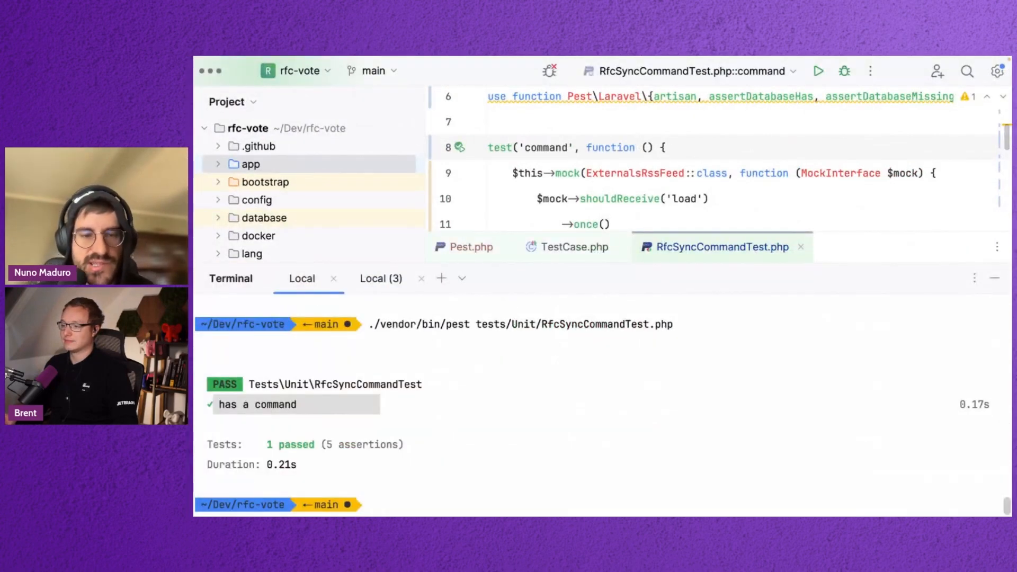
type("st")
key("Return")
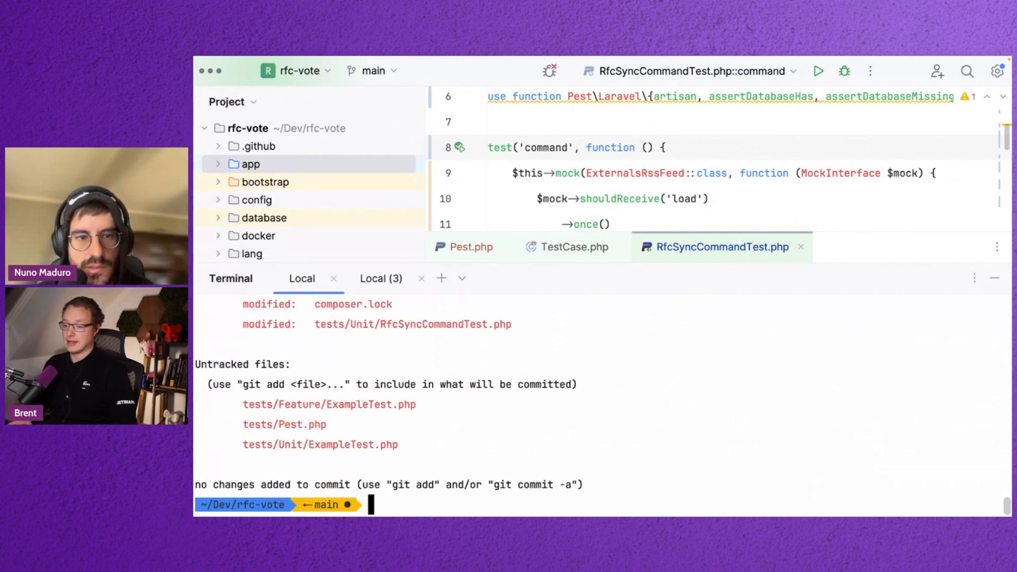
type("co -b ")
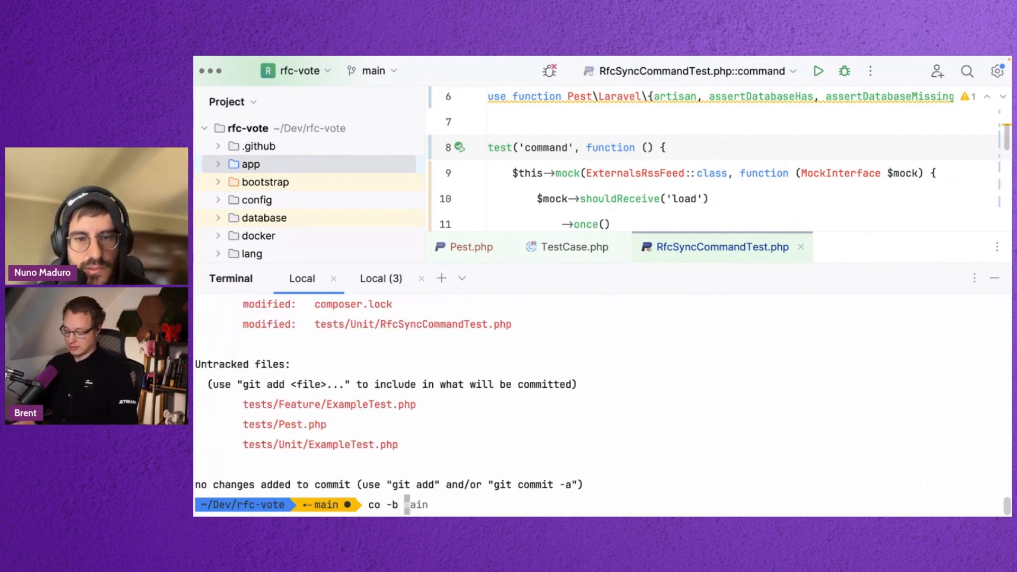
type("pest")
key("Return")
type("add .")
key("Return")
type("ci ")
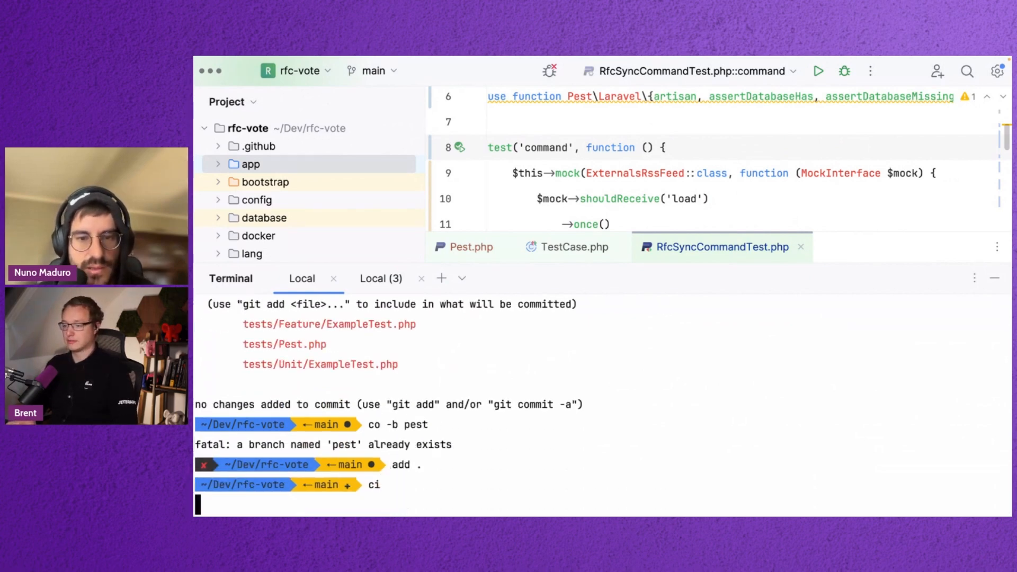
type("wip")
key("ctrl+x")
key("y")
key("Return")
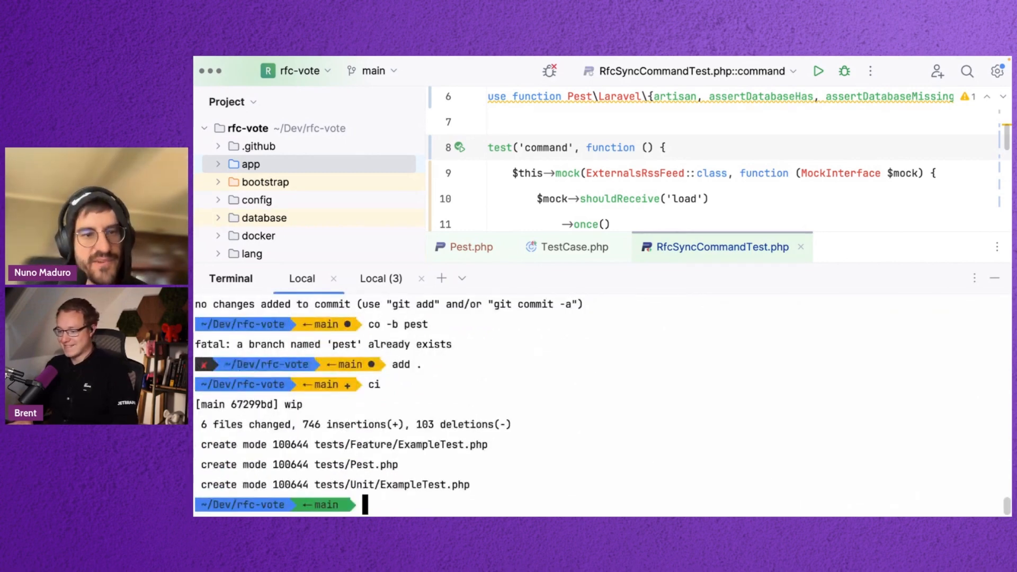
type("composer require pestphp/pest-plugin-drift --dev")
- Install pestphp/pest-plugin-drift as a dev dependency with composer require --dev
key("Return")
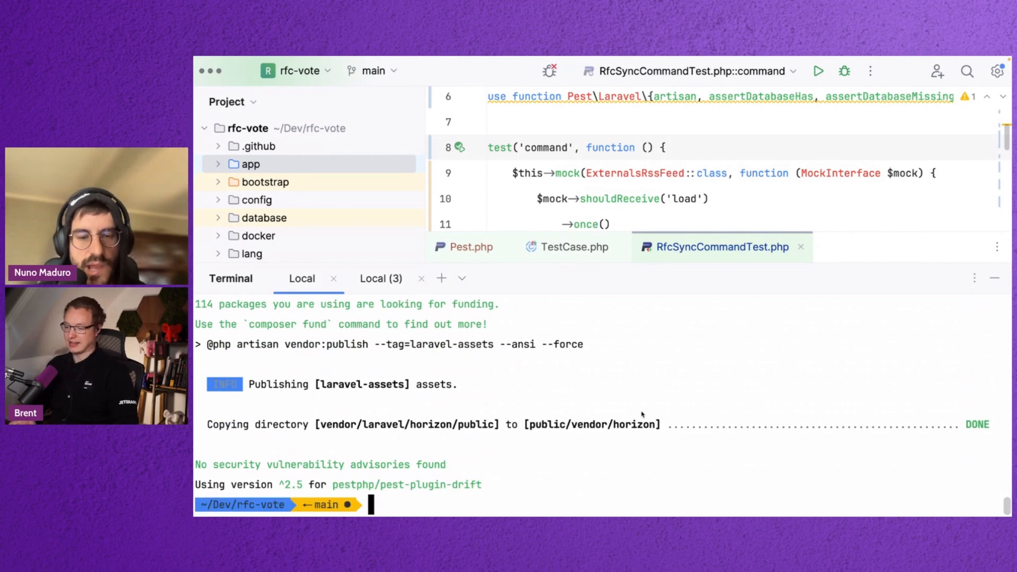
type("ci")
- Run vendor/bin/pest --drift to convert the tests directory to Pest, changing 38 files
key("BackSpace")
key("BackSpace")
key("BackSpace")
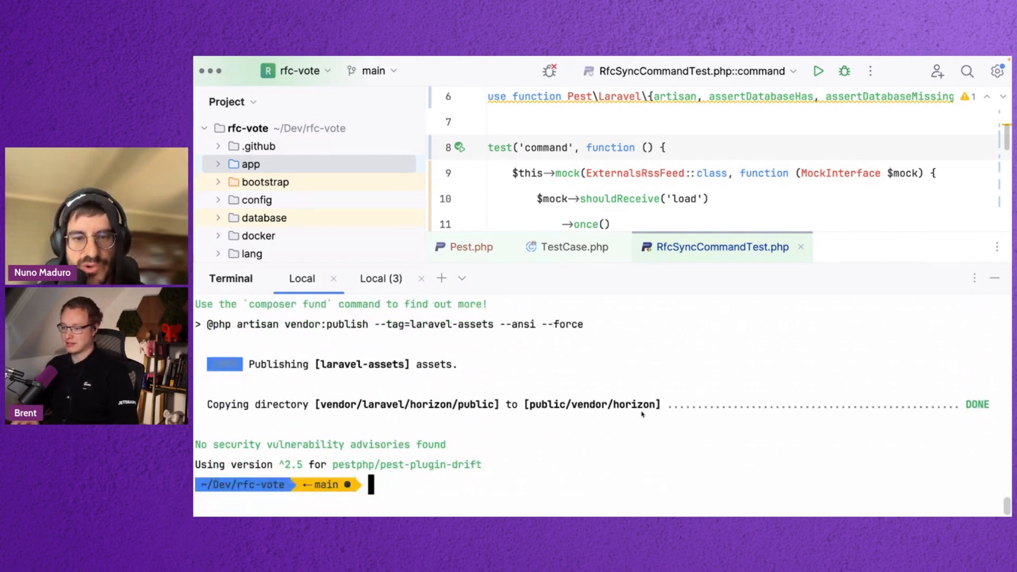
type("ve")
key("Right")
key("BackSpace")
key("BackSpace")
key("BackSpace")
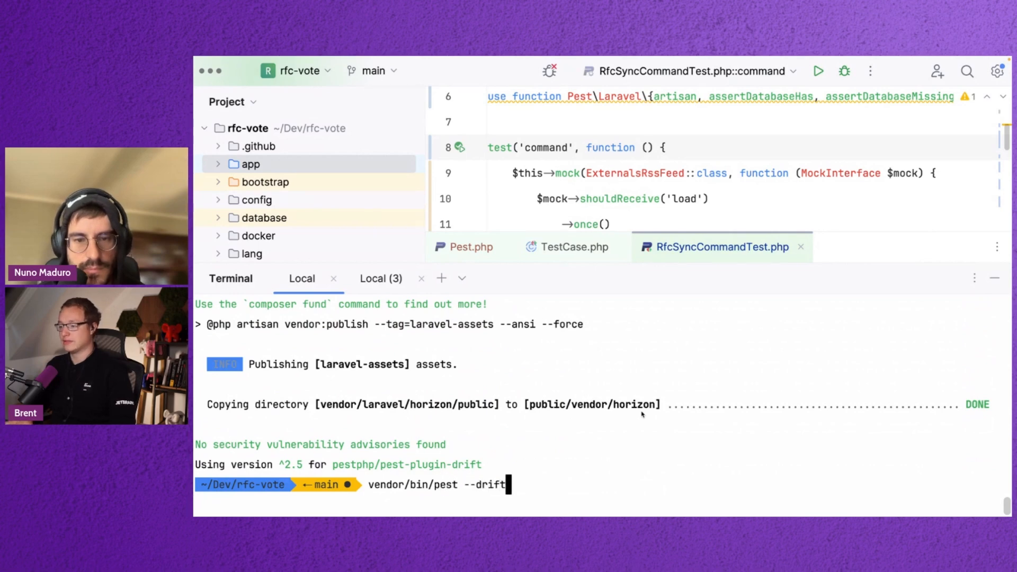
key("Return")
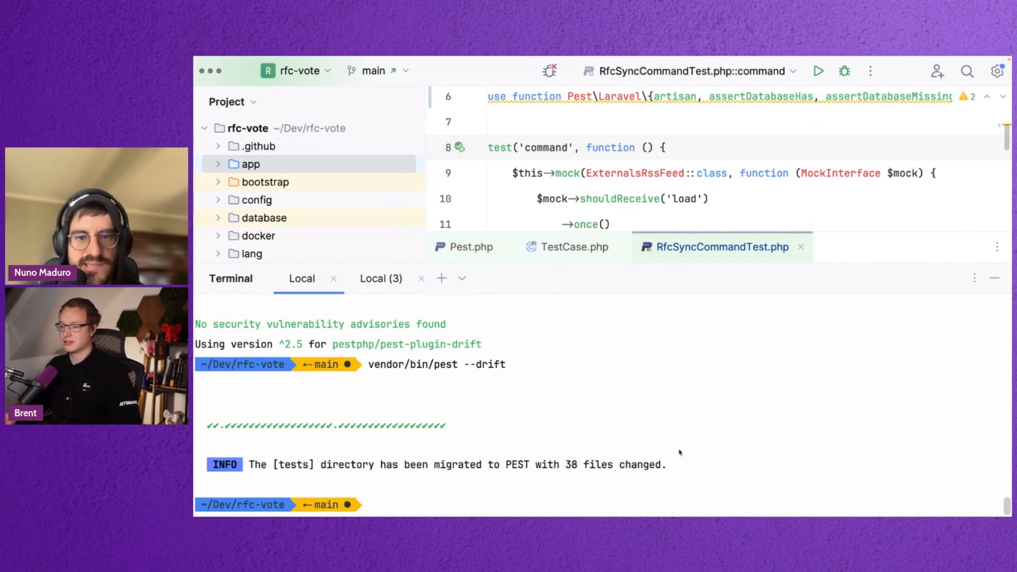
key("alt+F12")
key("alt+F12")
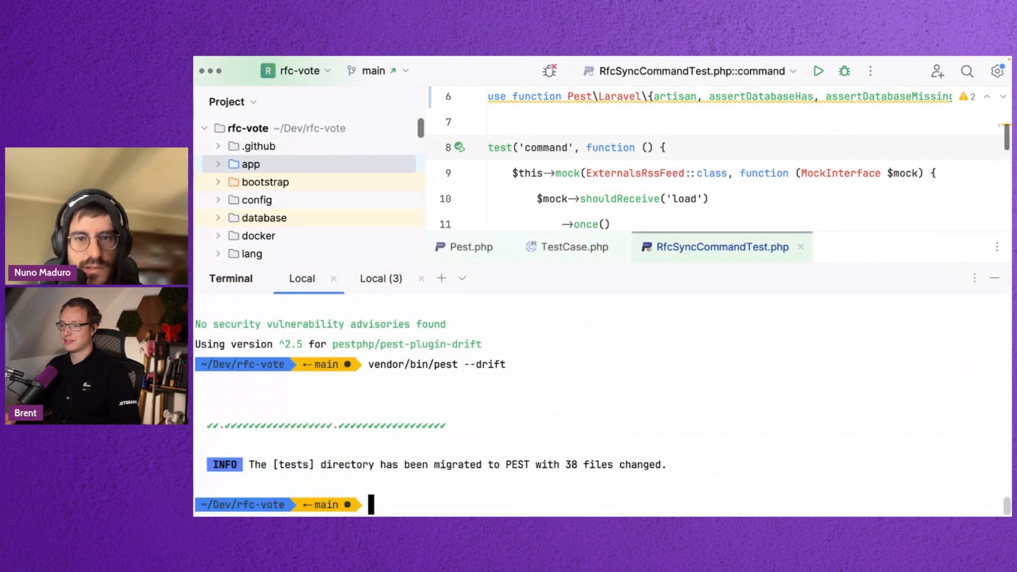
key("alt+F12")
- View AboutTest.php's pending changes side by side from the commit changes list
left_click(354, 74)
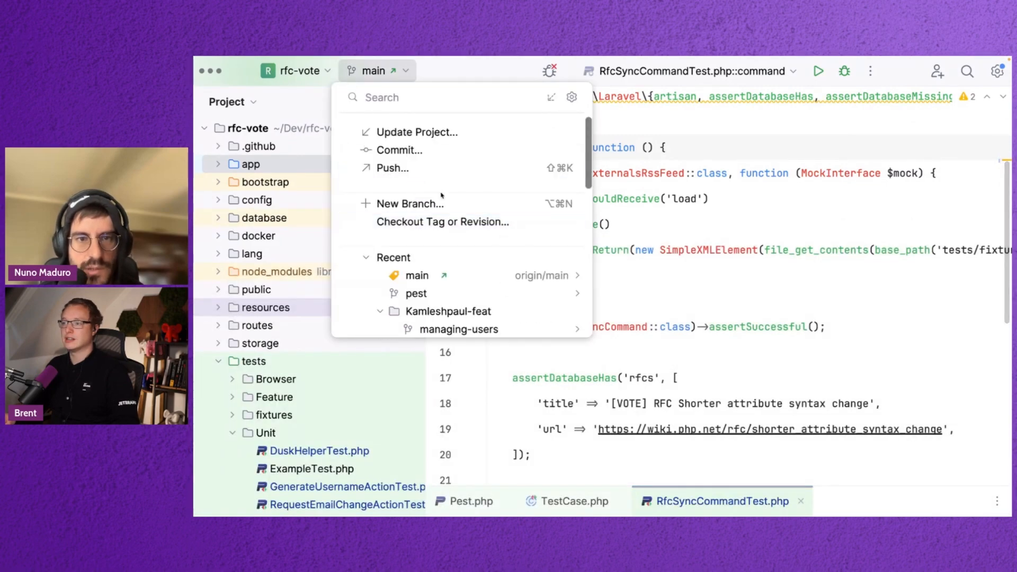
left_click(432, 150)
double_click(293, 201)
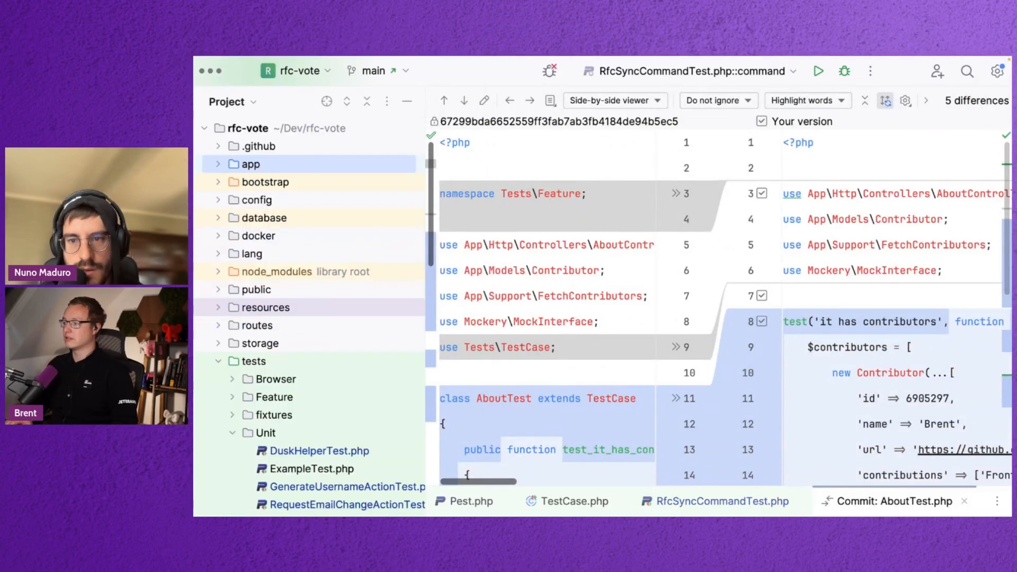
key("alt+1")
key("alt+1")
scroll(518, 275, "down", 2)
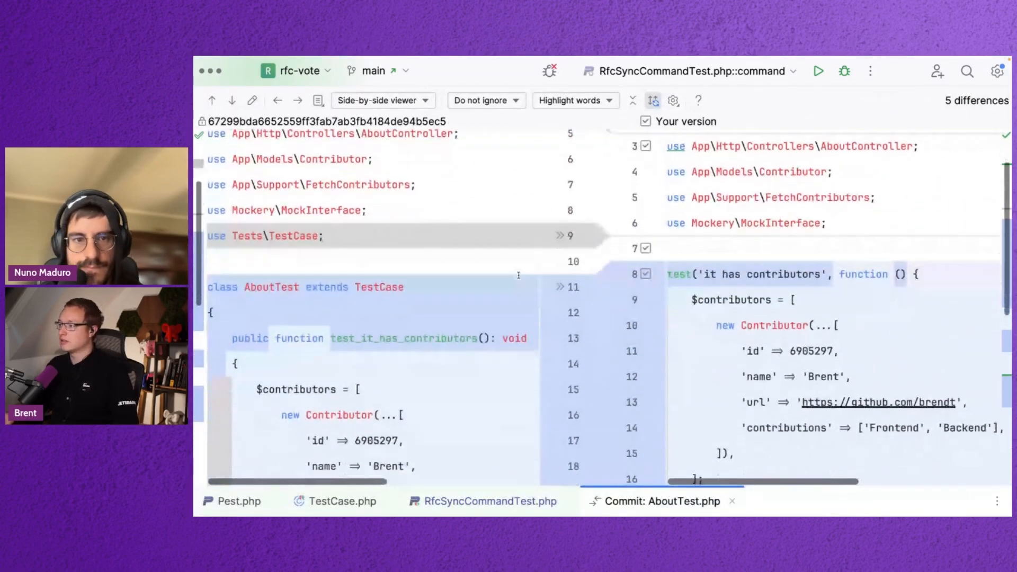
scroll(518, 275, "down", 4)
scroll(518, 275, "up", 3)
scroll(518, 274, "down", 1)
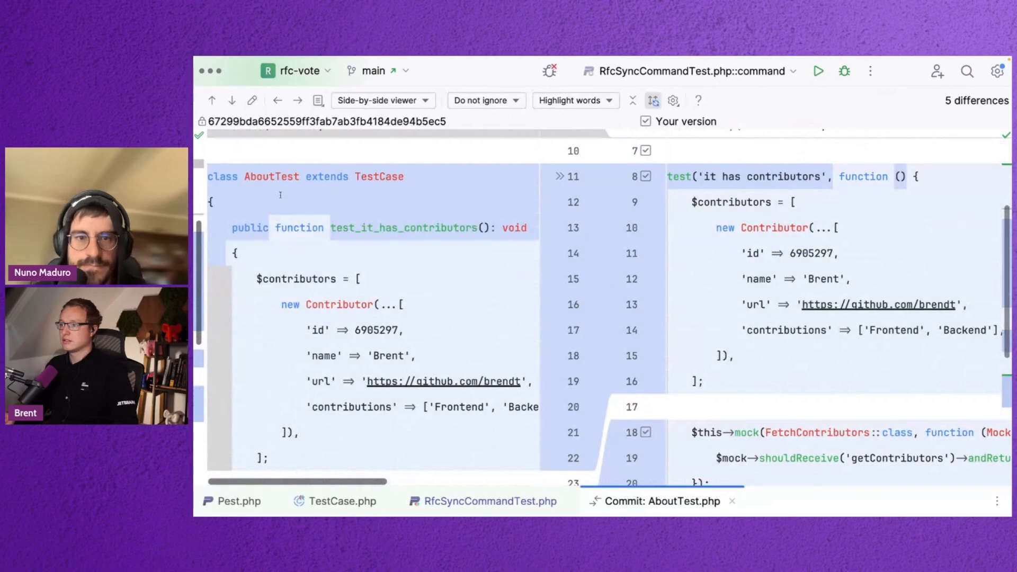
scroll(784, 215, "down", 2)
scroll(785, 215, "down", 1)
scroll(747, 270, "down", 3)
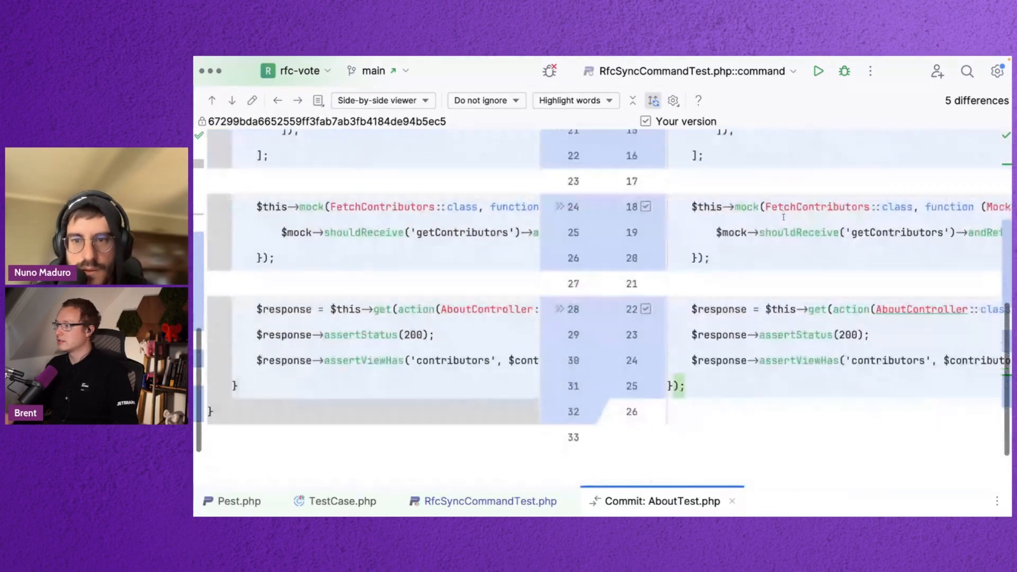
scroll(705, 323, "down", 1)
scroll(705, 323, "up", 2)
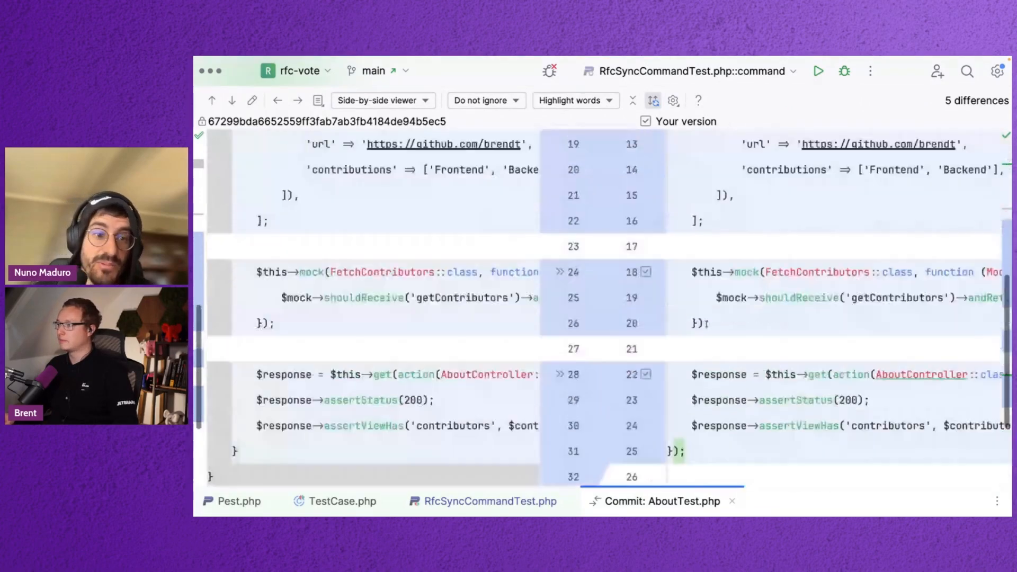
scroll(706, 324, "up", 3)
scroll(706, 324, "down", 1)
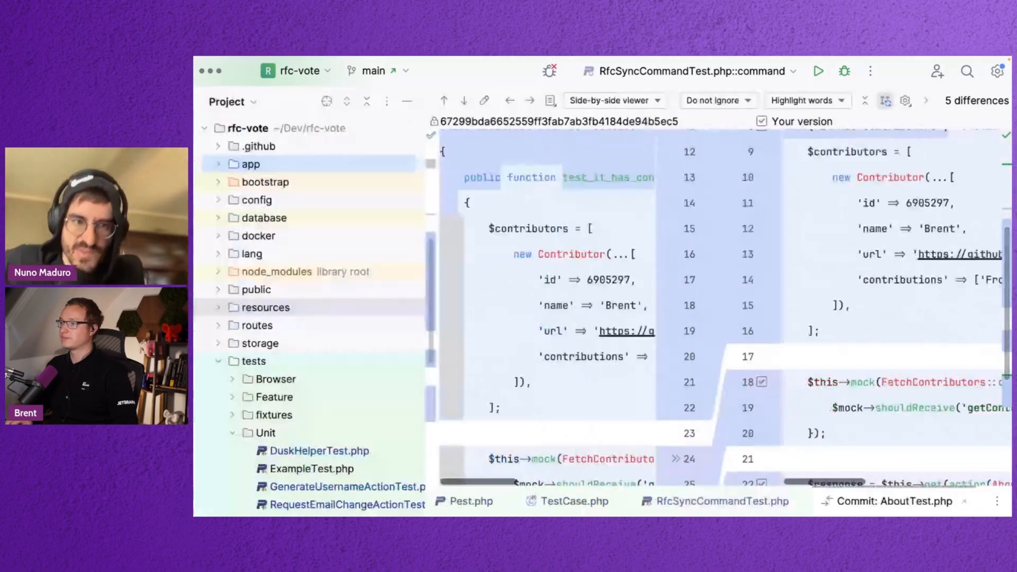
- Review the converted RequestEmailChangeActionTest, RfcSyncCommandTest and TestCase, then return to the AboutTest diff
key("super+1")
double_click(342, 360)
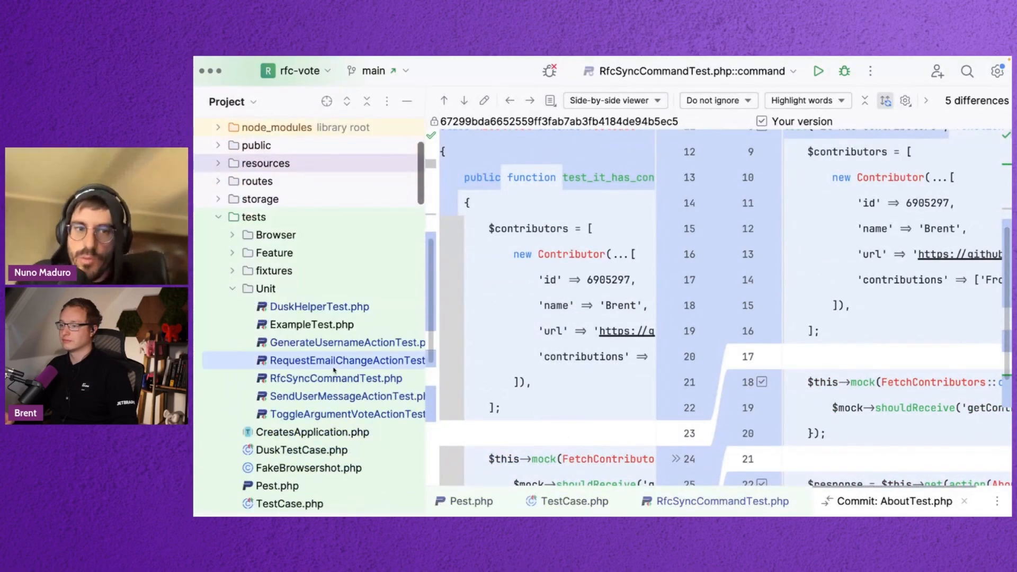
key("ctrl+Tab")
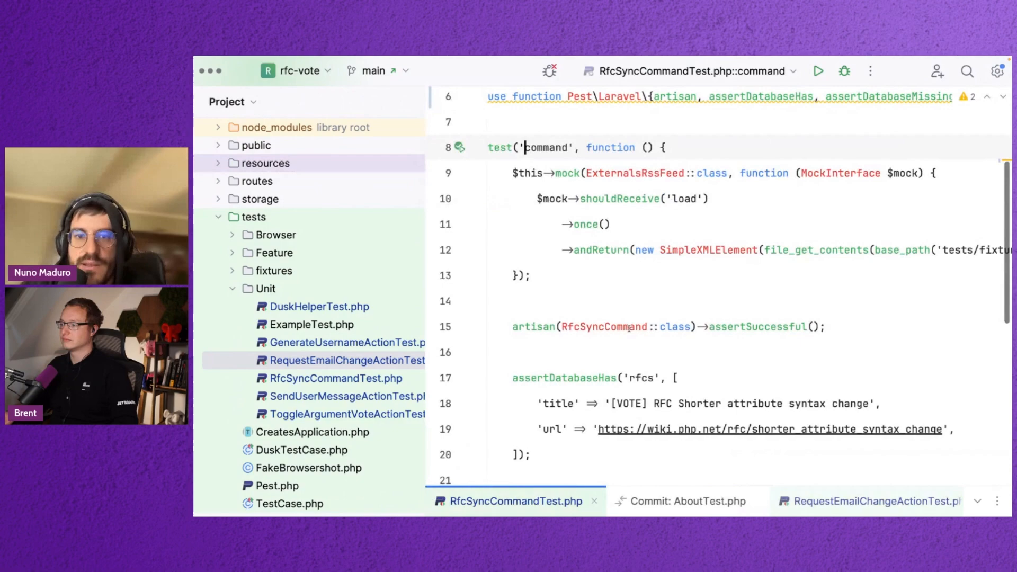
scroll(628, 326, "down", 5)
scroll(627, 326, "down", 3)
left_click(895, 293)
key("ctrl+Tab")
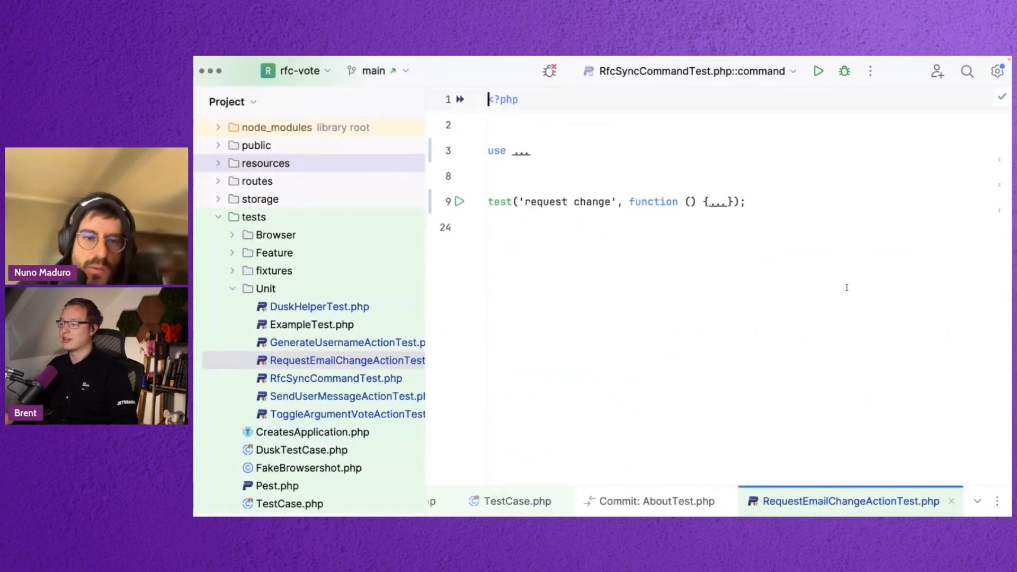
key("ctrl+Tab")
left_click(710, 499)
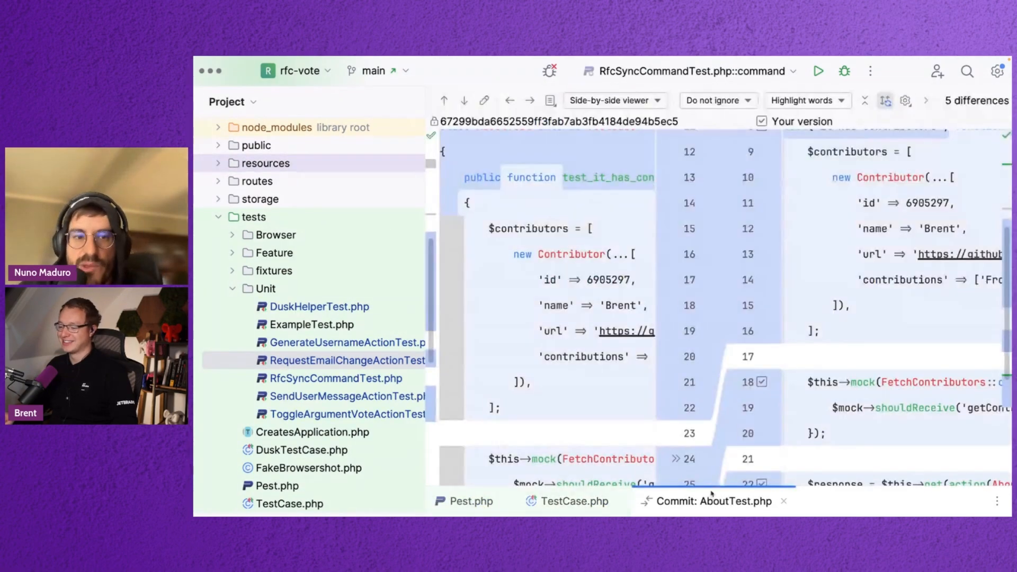
- Run ./vendor/bin/pest over the migrated suite: 106 passed, 4 failed
middle_click(712, 498)
key("alt+F12")
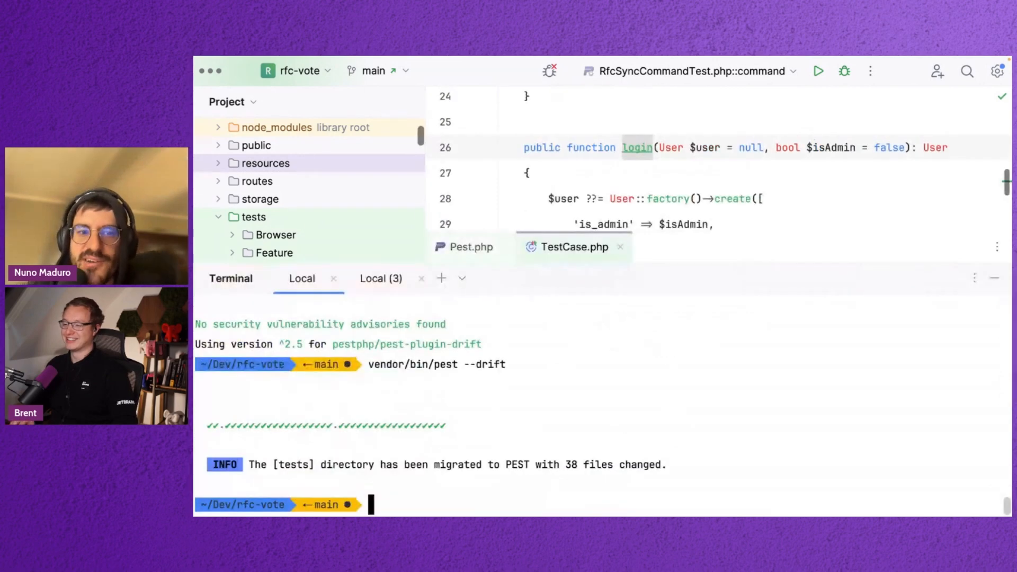
key("Up")
key("Up")
key("Up")
key("Up")
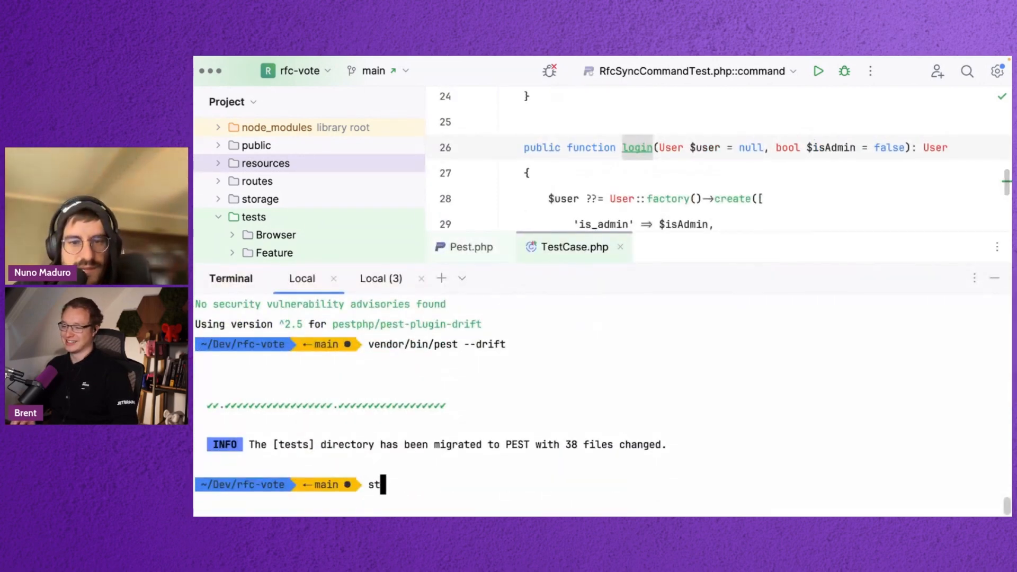
key("Up")
key("Up")
key("Up")
key("Down")
key("BackSpace")
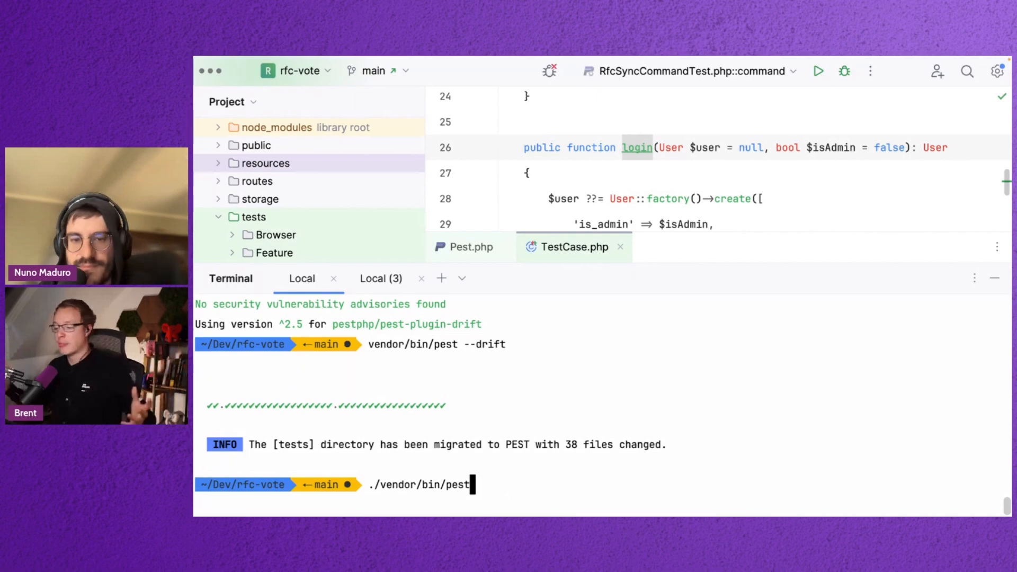
key("Return")
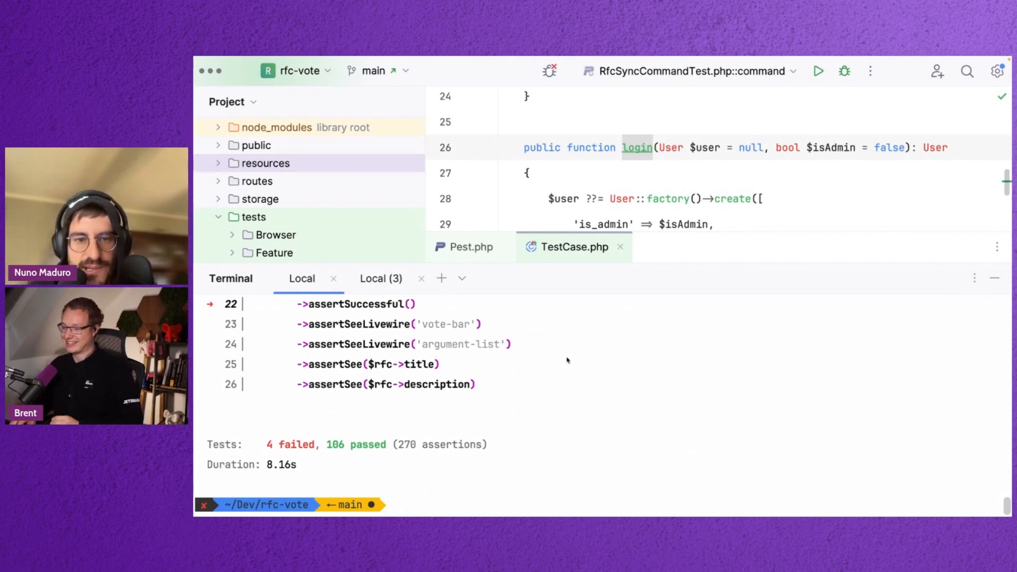
- Start the frontend build with npm run dev in the second terminal session
key("Up")
key("Down")
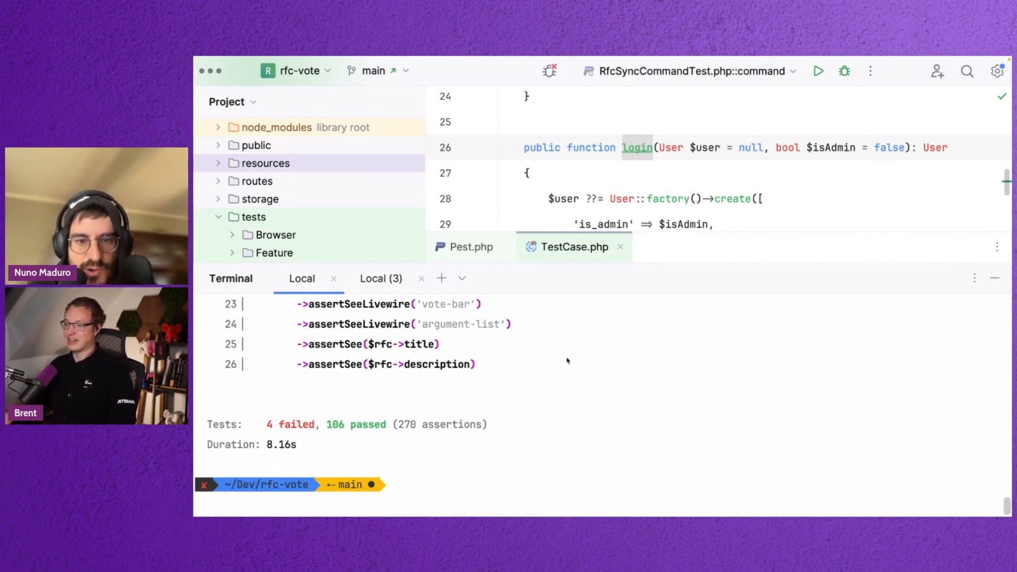
scroll(567, 361, "up", 5)
scroll(557, 357, "down", 5)
key("alt+Right")
type("n")
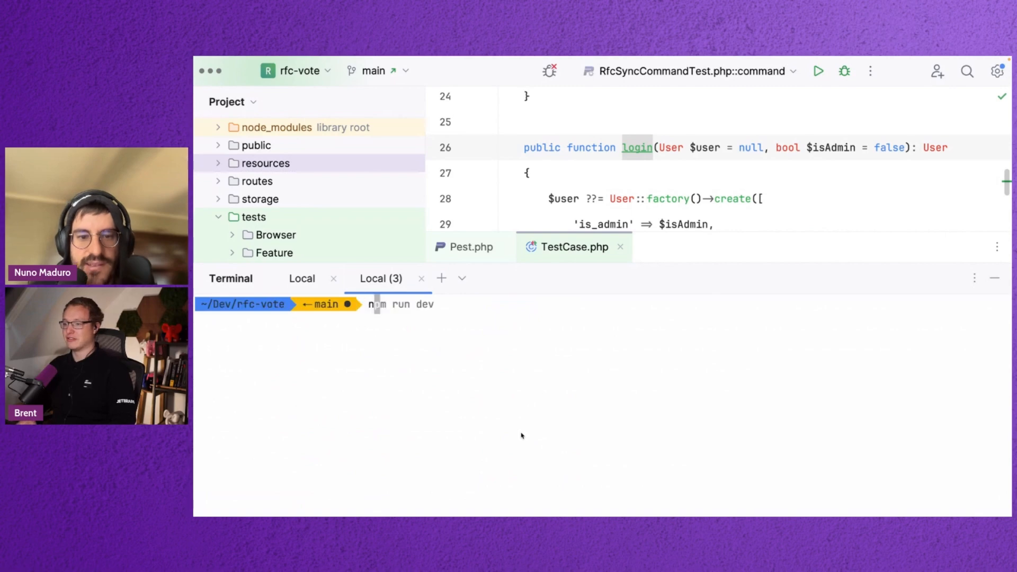
key("Right")
key("Return")
- Rerun ./vendor/bin/pest in the first session so all 110 tests pass
key("alt+Left")
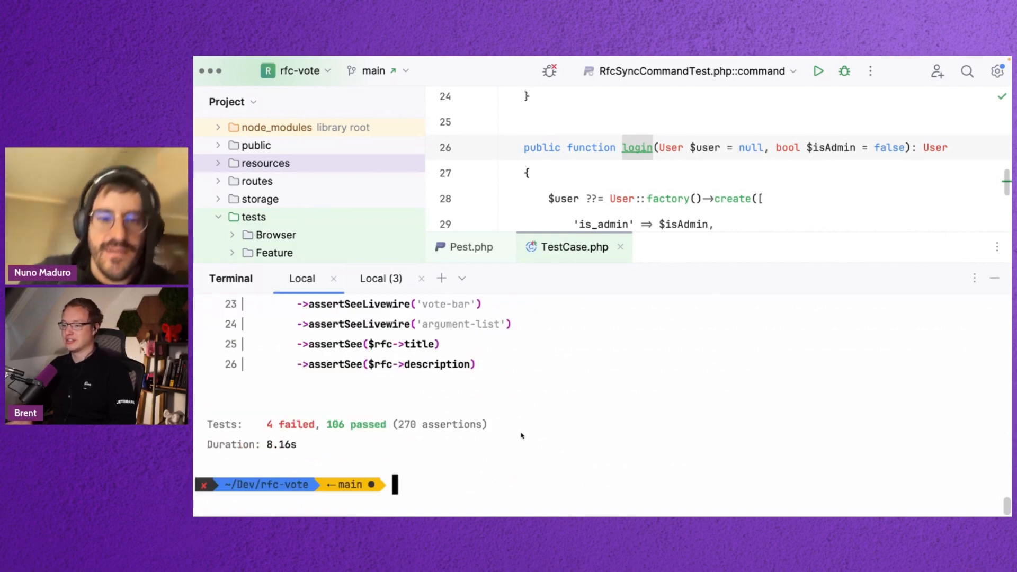
key("Up")
key("Return")
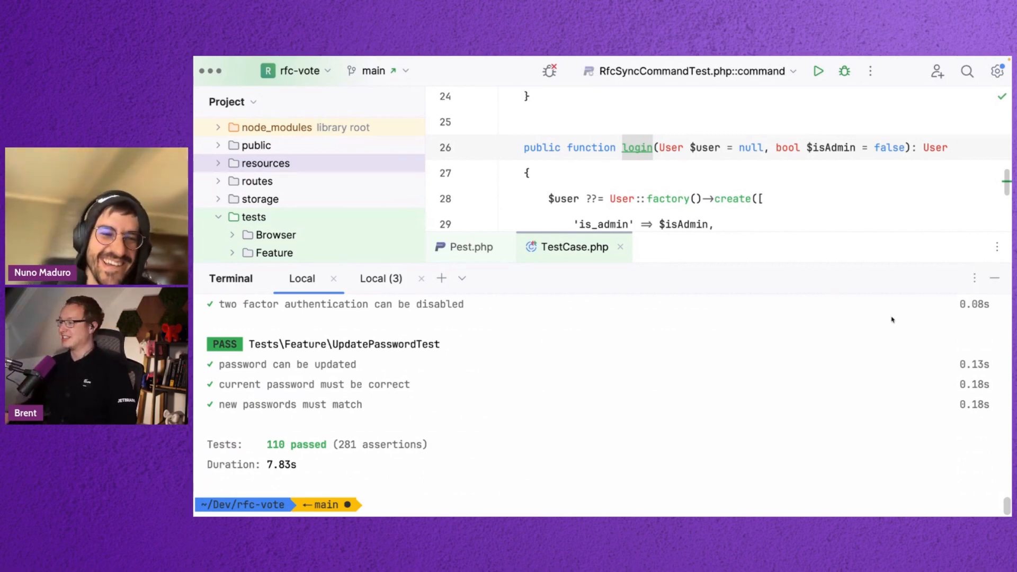
- Review the converted GenerateUsernameActionTest.php (folds expanded) and RfcSyncCommandTest.php
key("alt+F12")
double_click(347, 342)
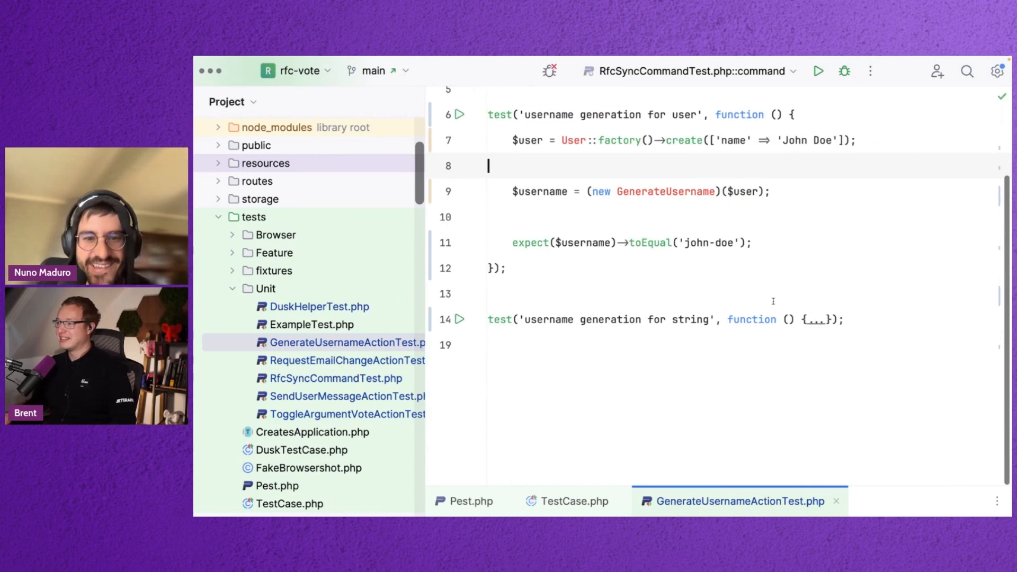
key("ctrl+shift+plus")
scroll(772, 301, "down", 3)
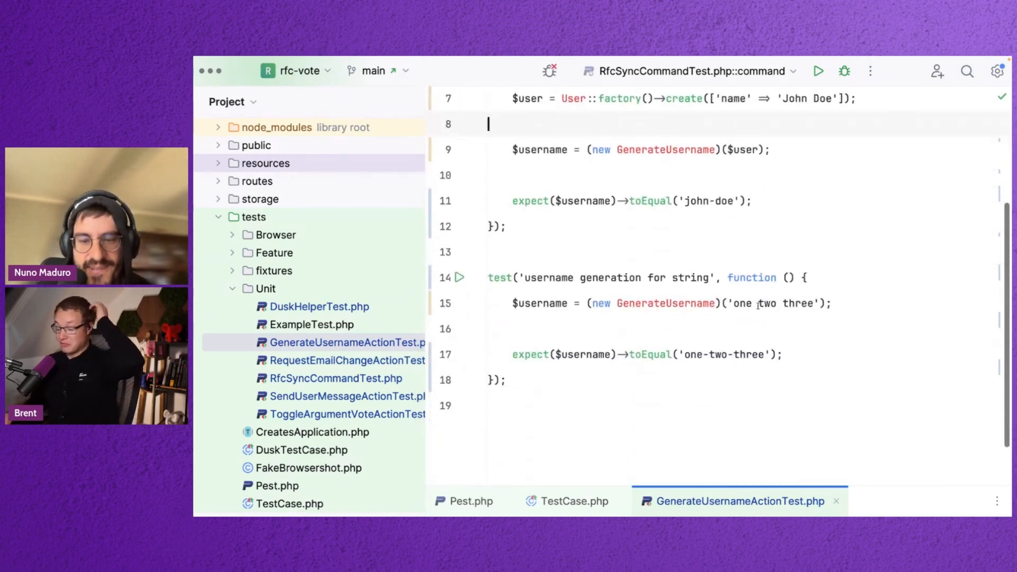
scroll(759, 302, "up", 3)
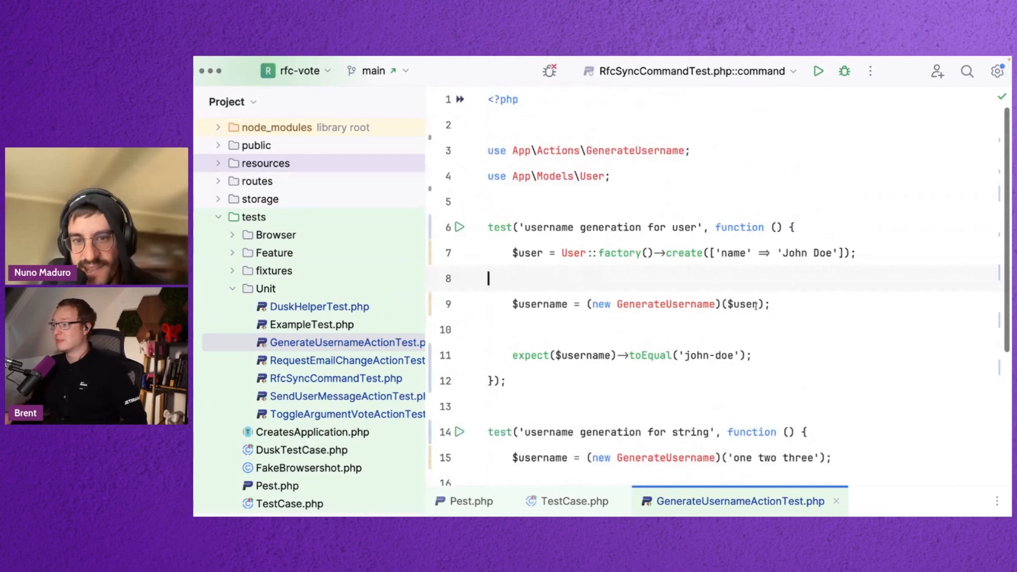
double_click(347, 380)
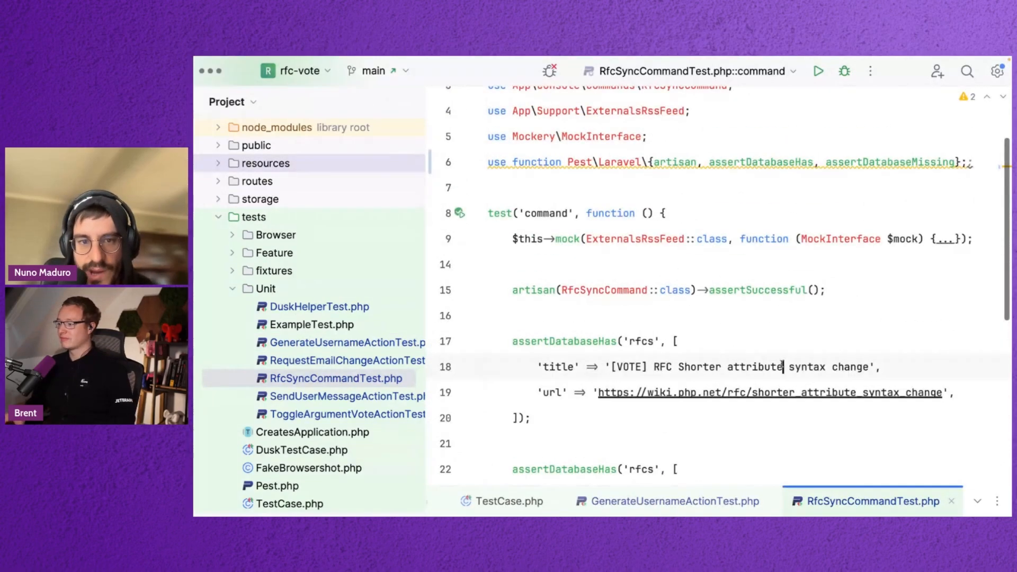
key("ctrl+Tab")
- Compare line 11's expect()->toEqual with its original $this->assertEquals via the gutter change marker
left_click(570, 357)
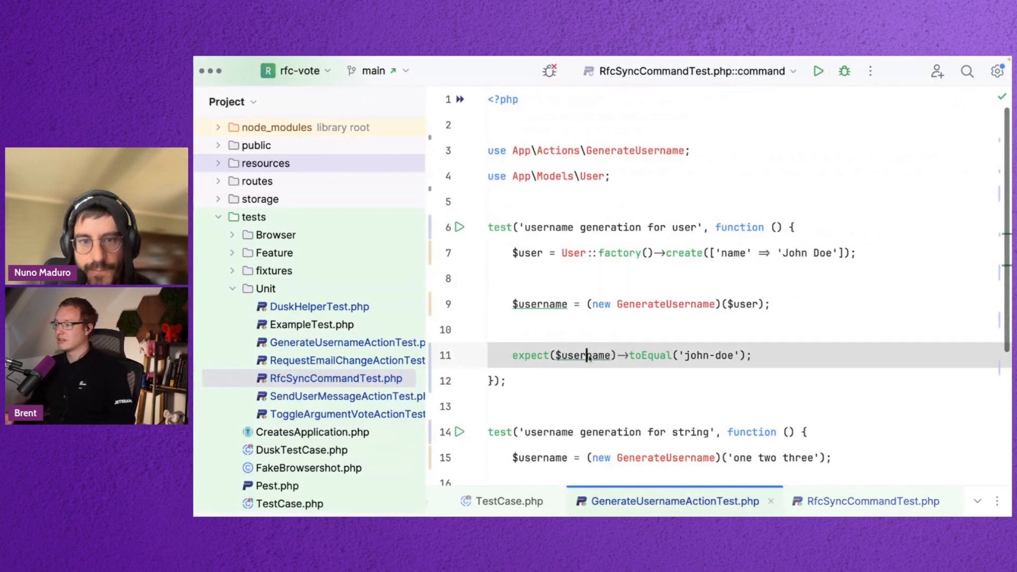
left_click(806, 356)
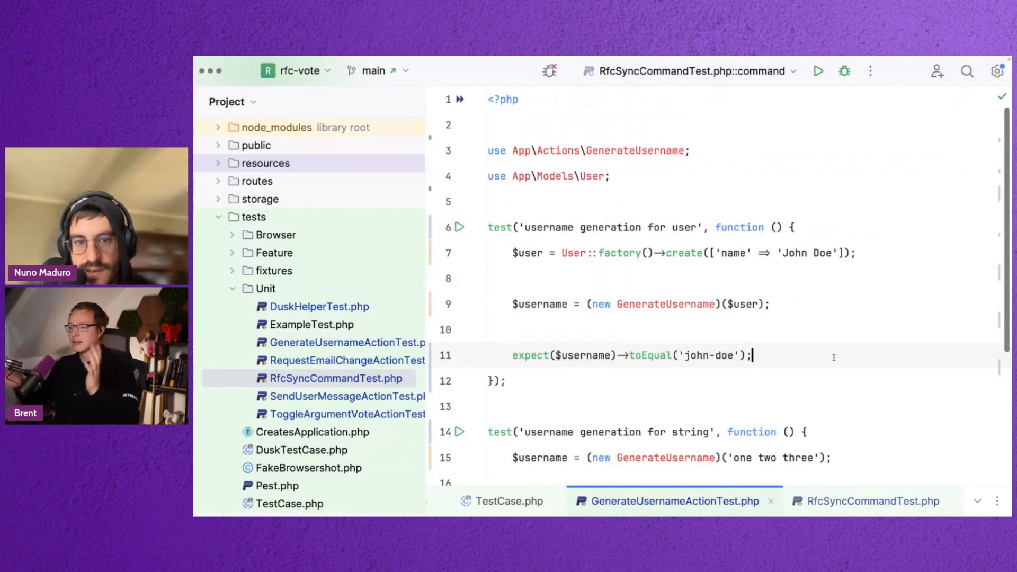
left_click(437, 362)
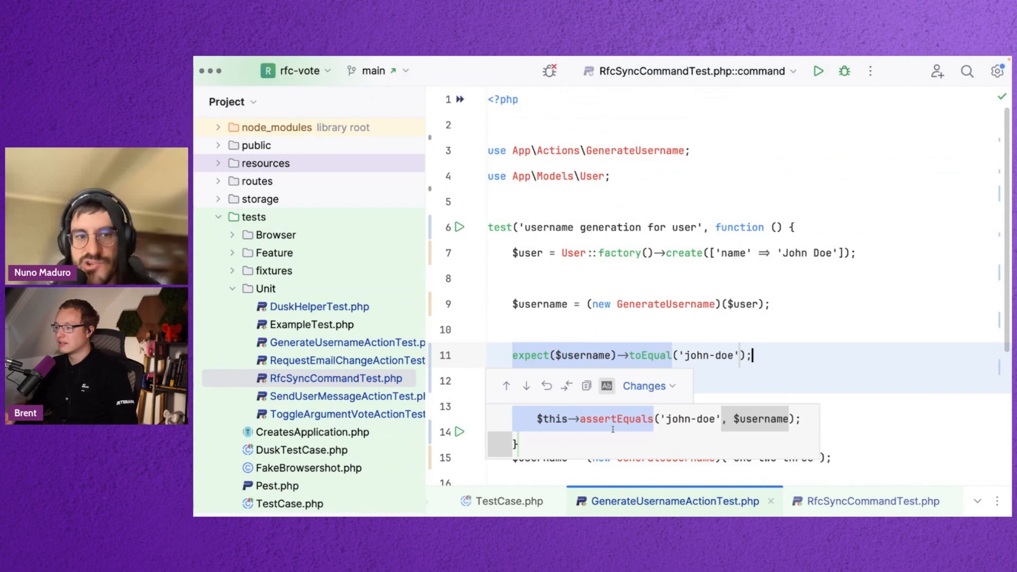
left_click_drag(533, 418, 805, 426)
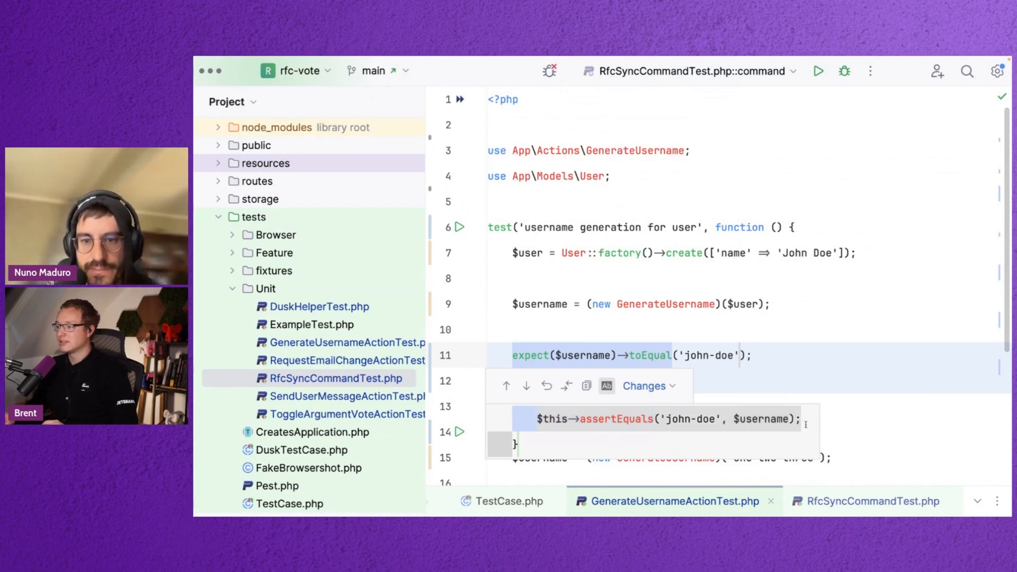
left_click(766, 355)
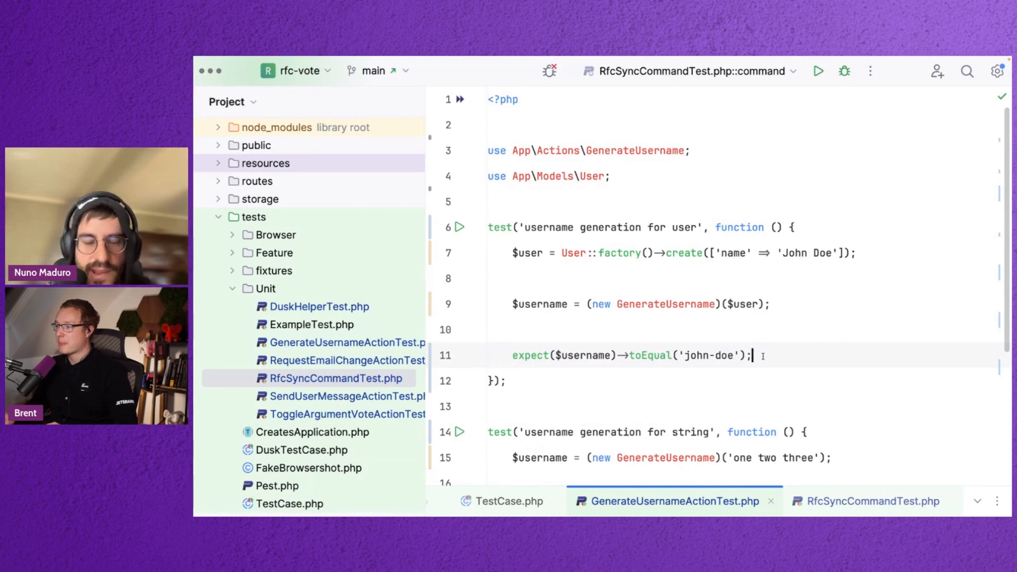
scroll(762, 356, "down", 2)
scroll(762, 356, "down", 3)
scroll(762, 357, "up", 1)
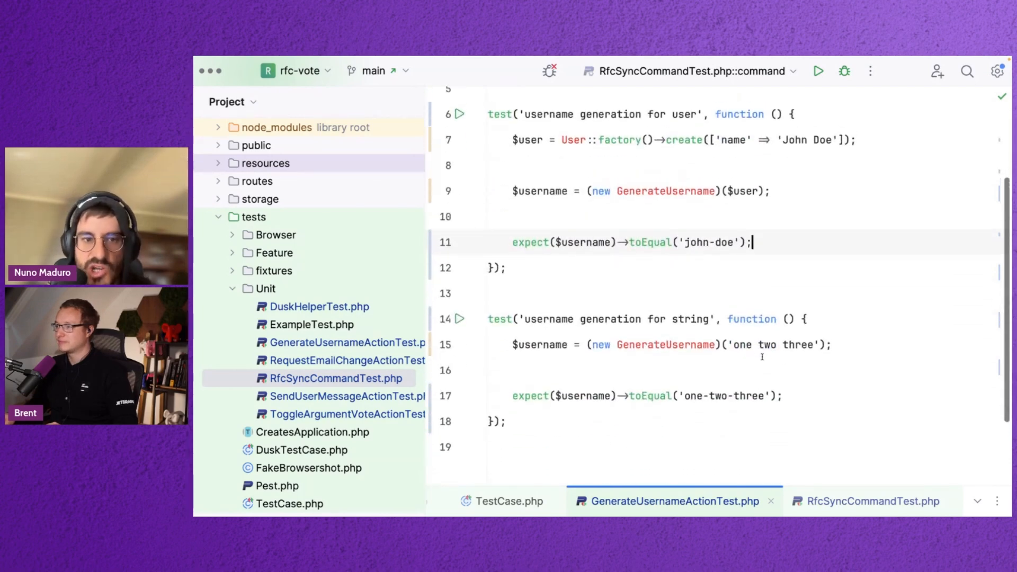
left_click(310, 294)
- Search the tests folder for '->not->' and open the DeleteAccountTest match at line 38
left_click(242, 219)
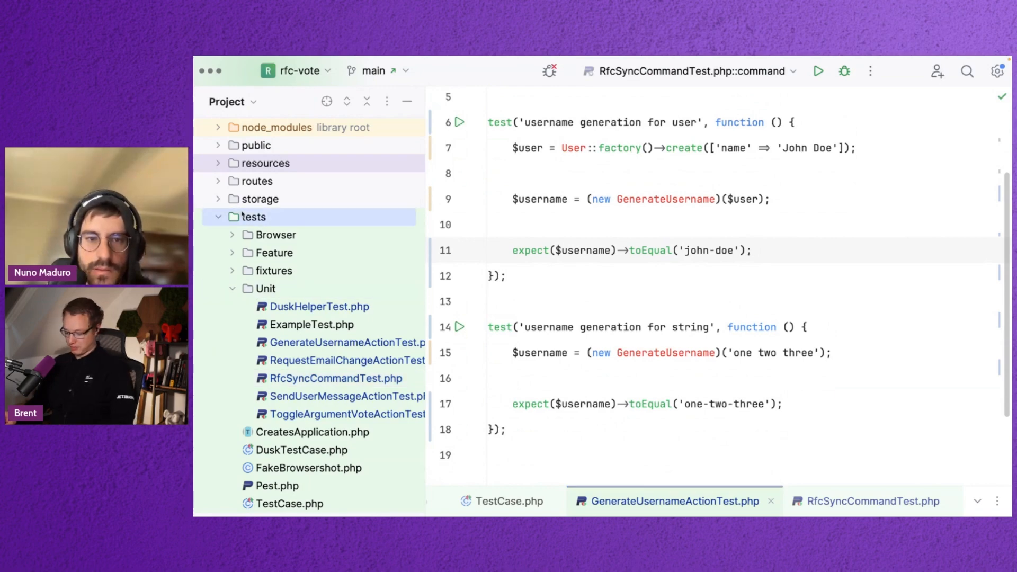
key("super+shift+f")
type("->not->")
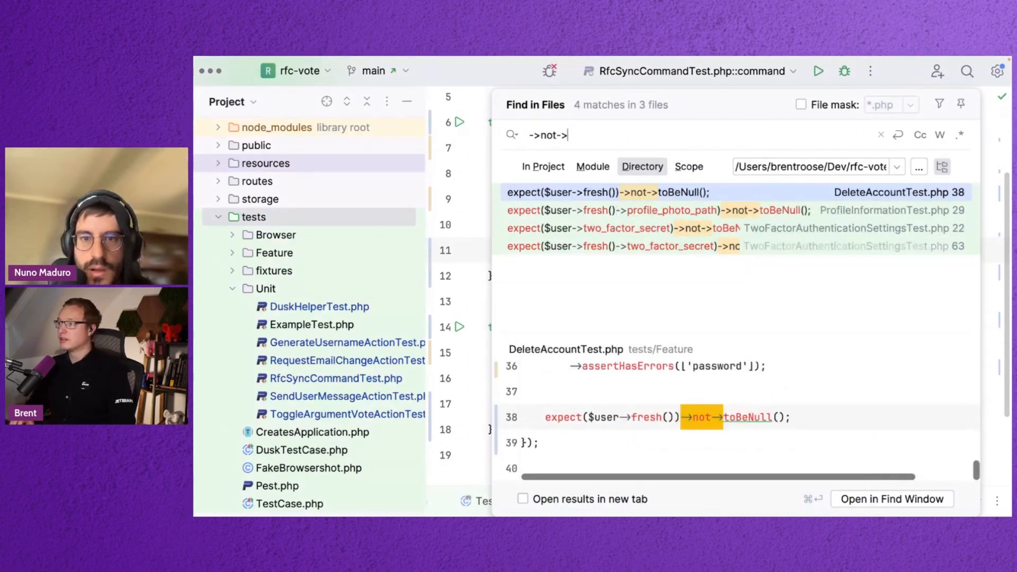
key("Down")
key("Up")
key("Return")
- Compare line 38's expect(...)->not->toBeNull() with the original assertNotNull via the gutter marker
key("End")
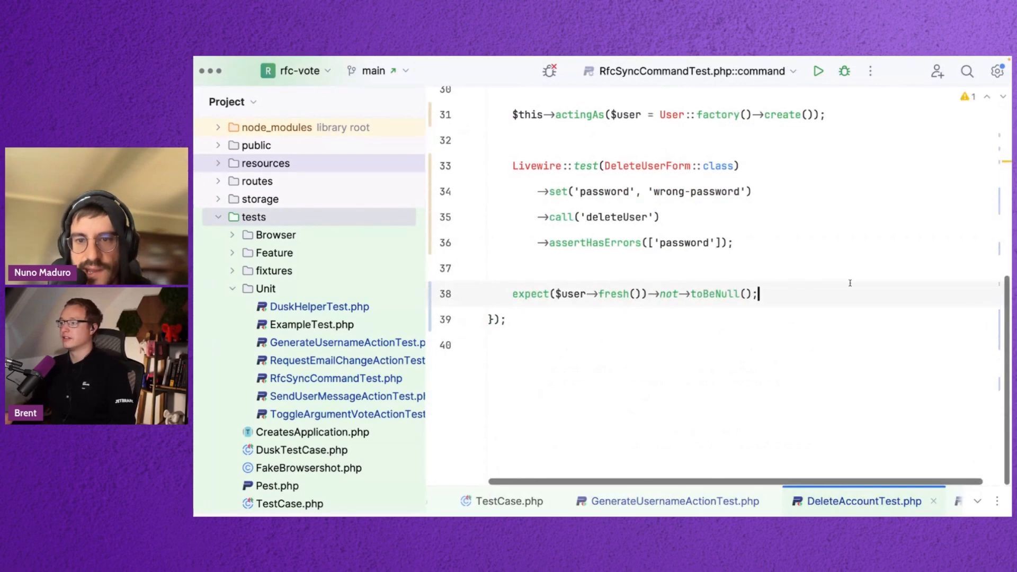
key("shift+Home")
left_click(431, 307)
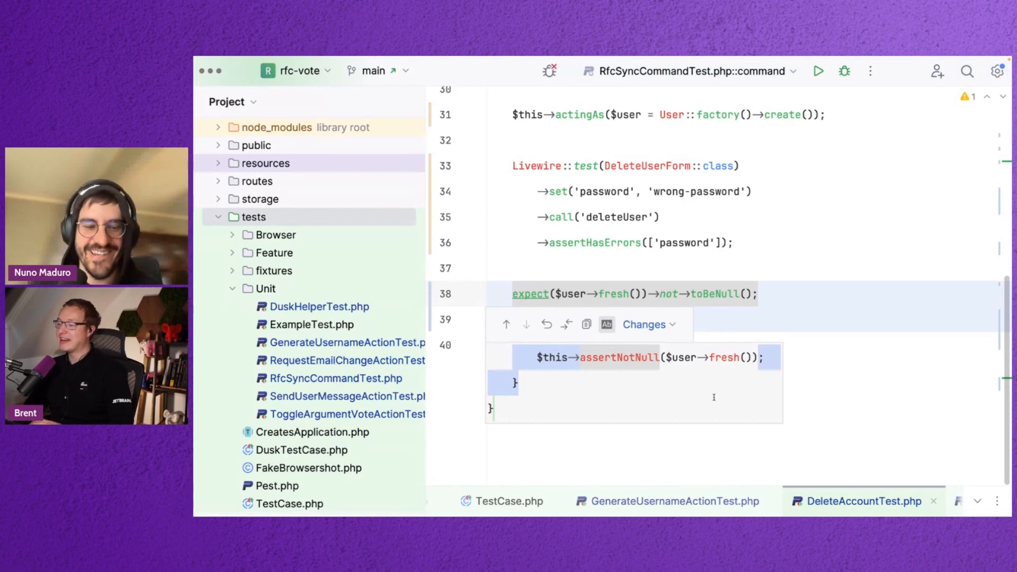
key("Escape")
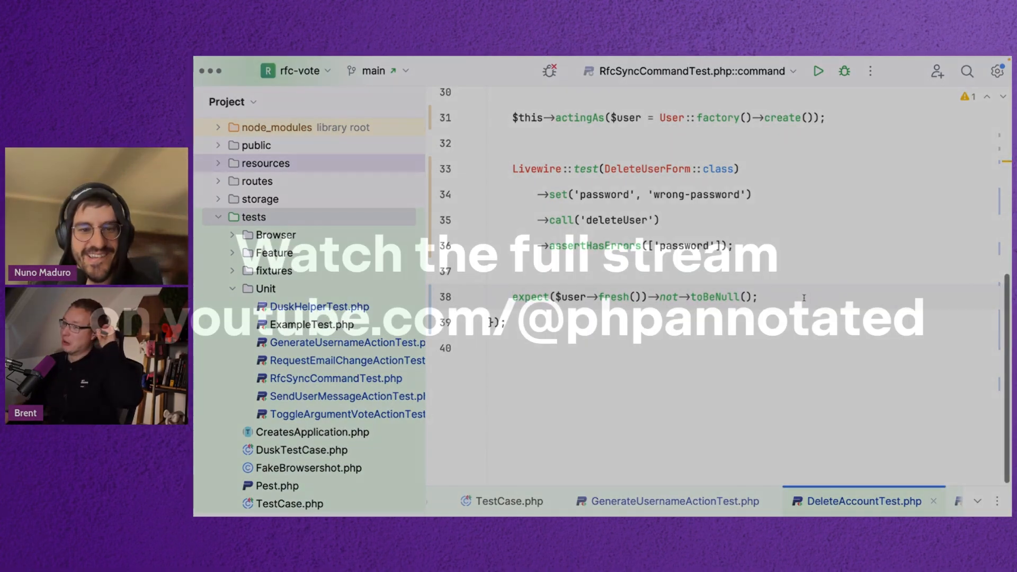